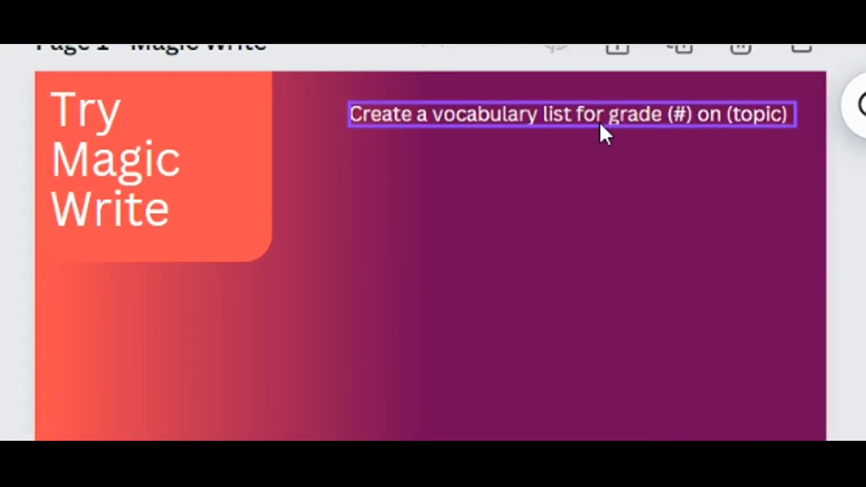
Complete the Magic Write prompt on page 1 to read "Create a vocabulary list for grade 6 on local government".
{"action": "left_click", "coordinate": [600, 124]}
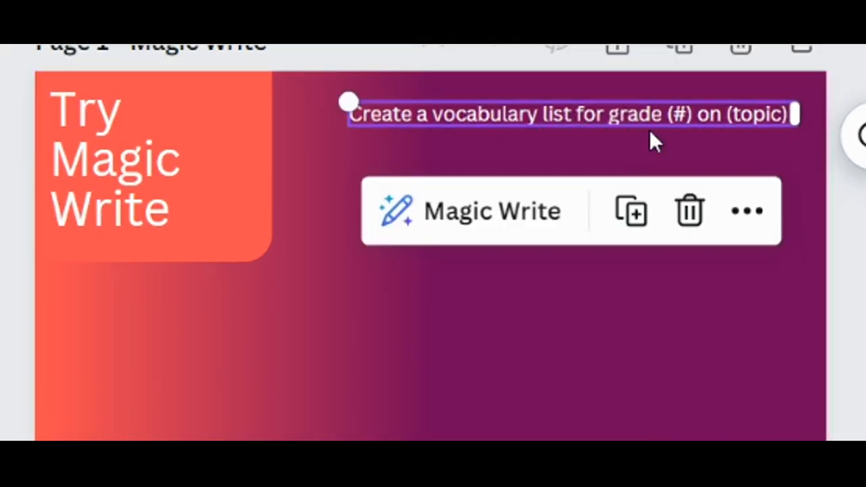
{"action": "double_click", "coordinate": [680, 114]}
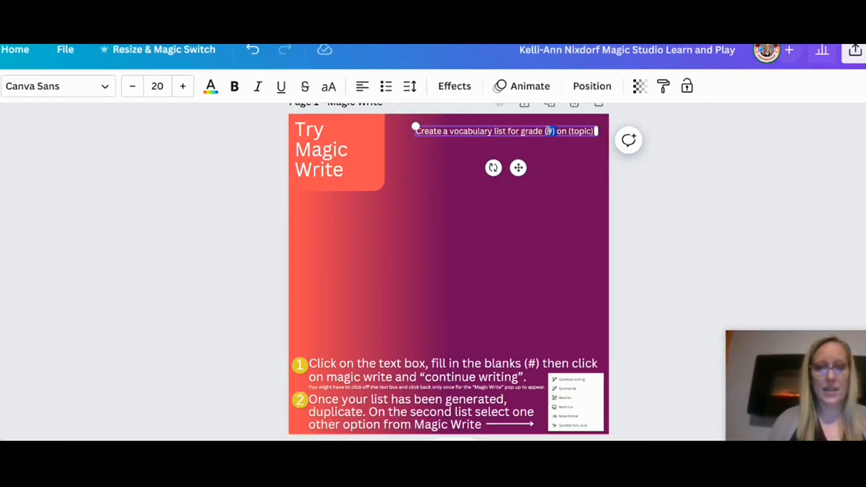
{"action": "type", "text": "6"}
{"action": "double_click", "coordinate": [568, 131]}
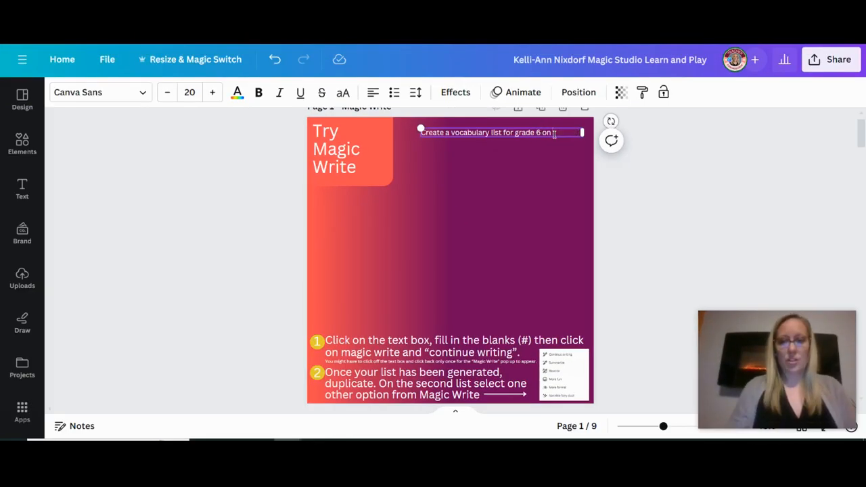
{"action": "type", "text": "local gob"}
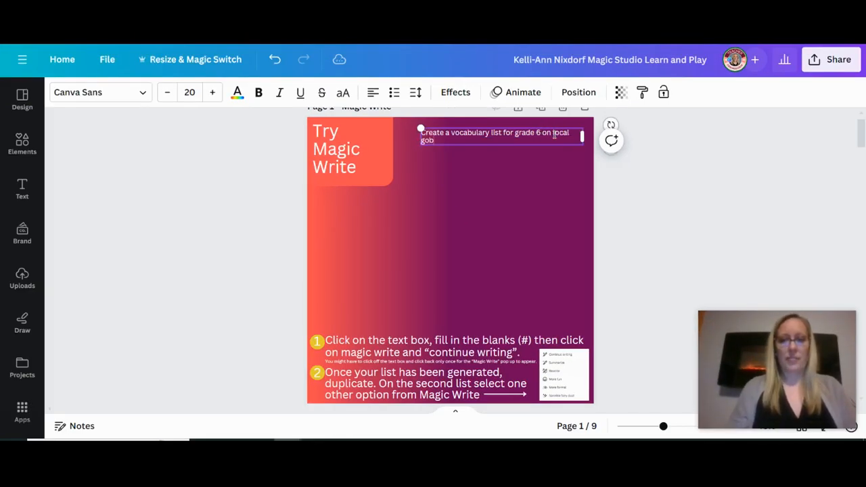
{"action": "key", "text": "BackSpace"}
{"action": "type", "text": "vernment"}
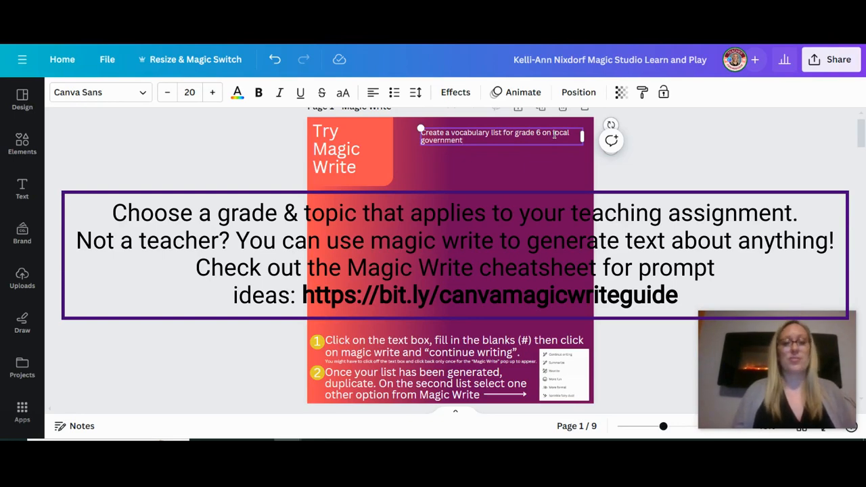
Generate the vocabulary list from the completed prompt with Magic Write's Continue writing option.
{"action": "left_click", "coordinate": [506, 173]}
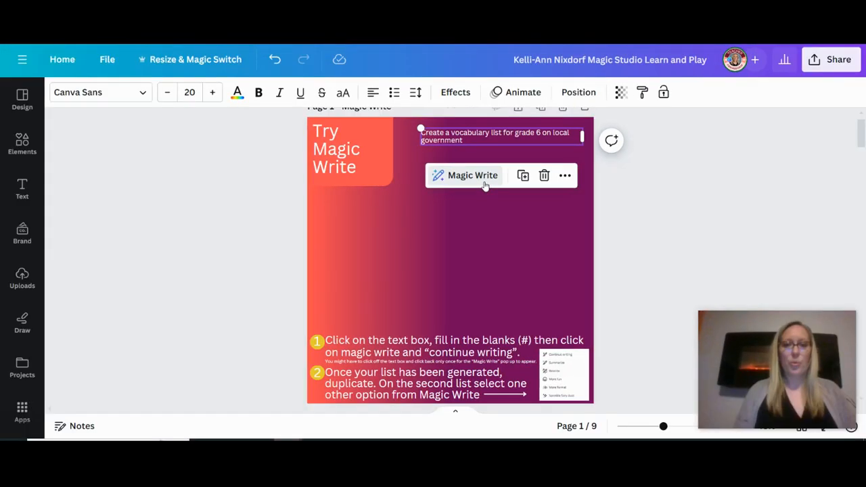
{"action": "left_click", "coordinate": [522, 258]}
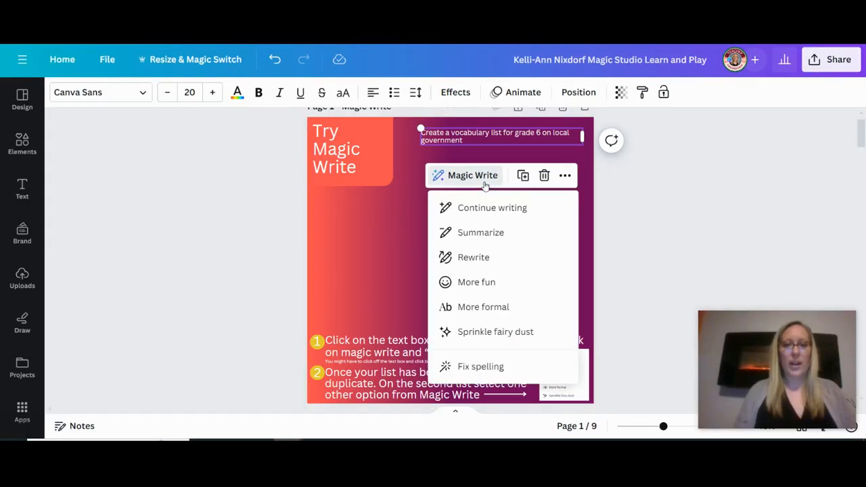
{"action": "left_click", "coordinate": [516, 210]}
{"action": "left_click", "coordinate": [372, 199]}
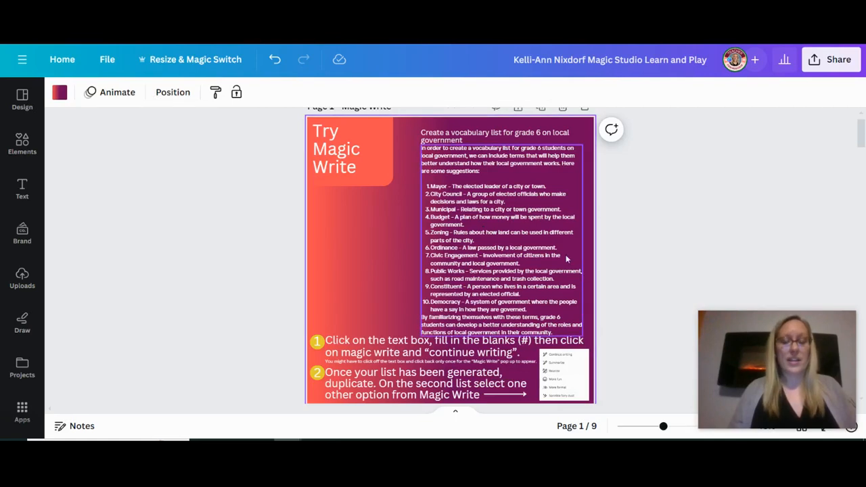
Shrink the generated vocabulary list to font size 12.1 and place it below the "Try Magic Write" title.
{"action": "left_click_drag", "start_coordinate": [529, 256], "coordinate": [504, 255]}
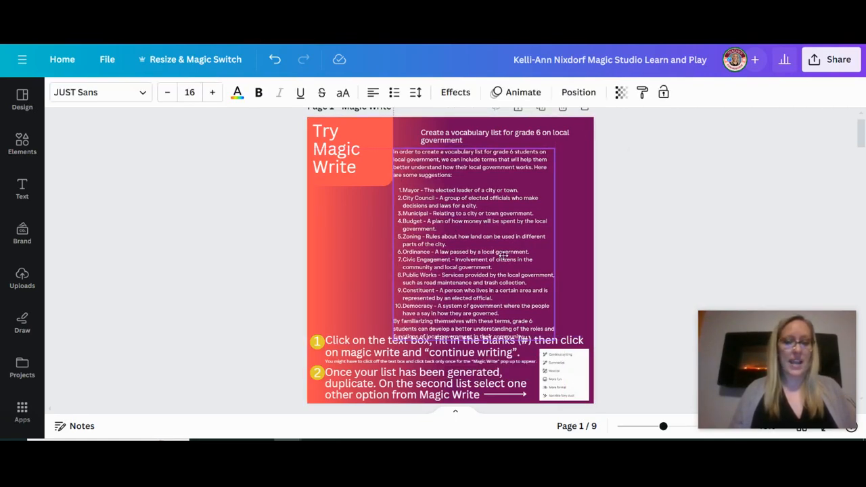
{"action": "left_click_drag", "start_coordinate": [554, 339], "coordinate": [502, 302]}
{"action": "left_click_drag", "start_coordinate": [479, 250], "coordinate": [410, 284]}
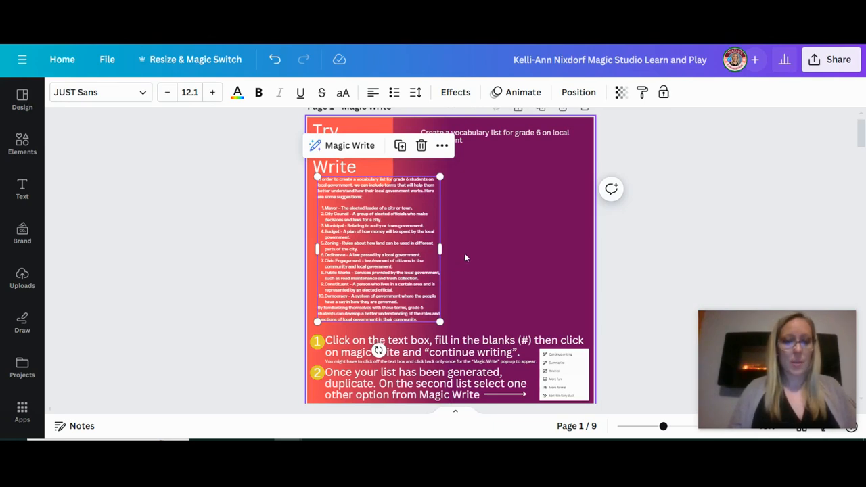
Duplicate the vocabulary list beside the original and reword the copy with Magic Write's Rewrite option.
{"action": "key", "text": "ctrl+d"}
{"action": "left_click_drag", "start_coordinate": [374, 224], "coordinate": [500, 222]}
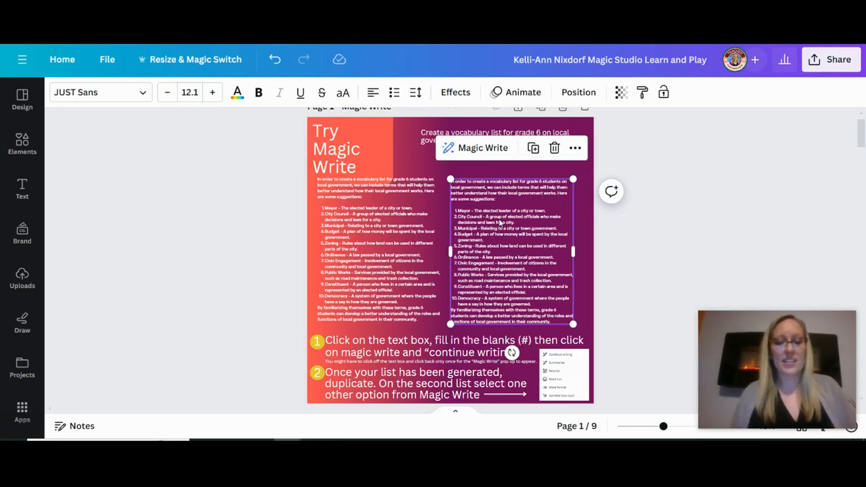
{"action": "left_click", "coordinate": [488, 154]}
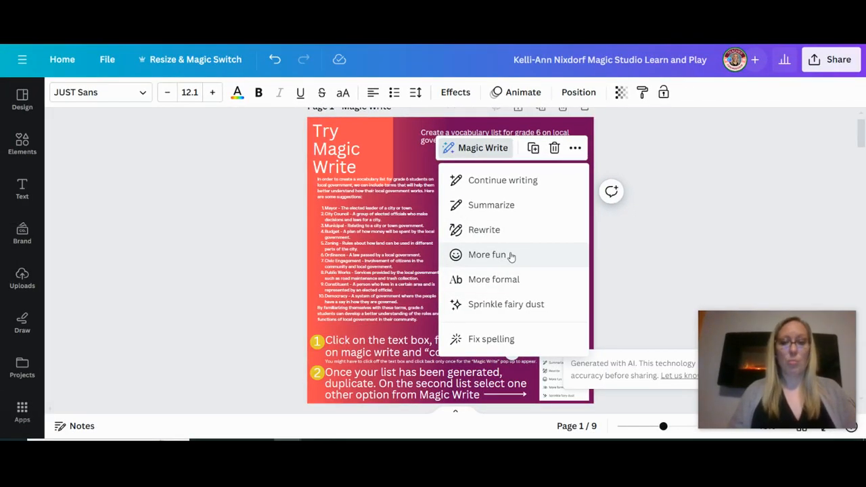
{"action": "left_click", "coordinate": [487, 254]}
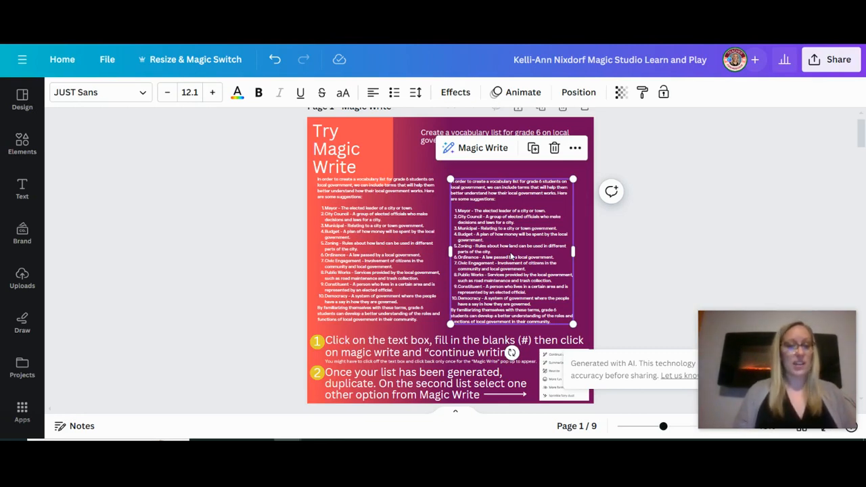
{"action": "left_click", "coordinate": [482, 149]}
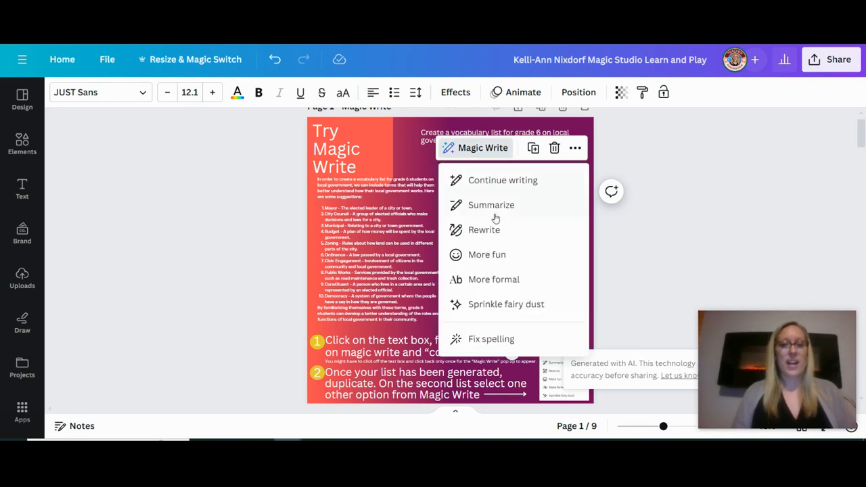
{"action": "left_click", "coordinate": [485, 230]}
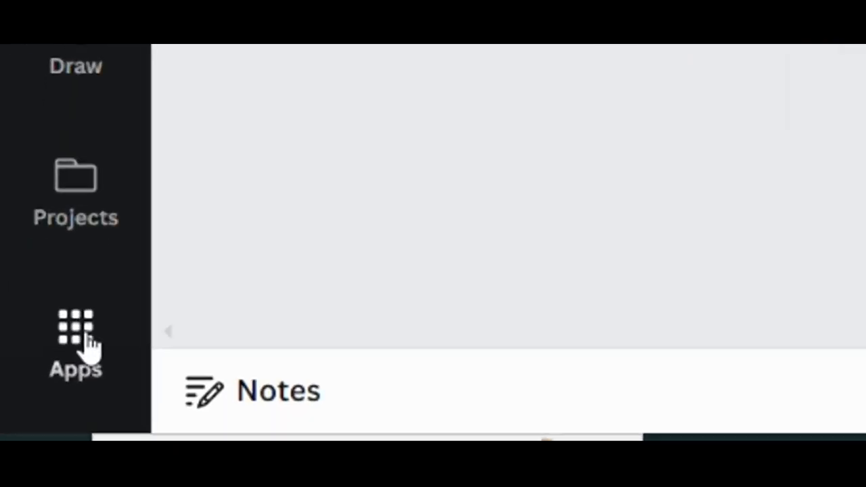
For the Try Magic Media page, search the apps for "magic" and open Magic Media's image description field.
{"action": "left_click", "coordinate": [25, 410]}
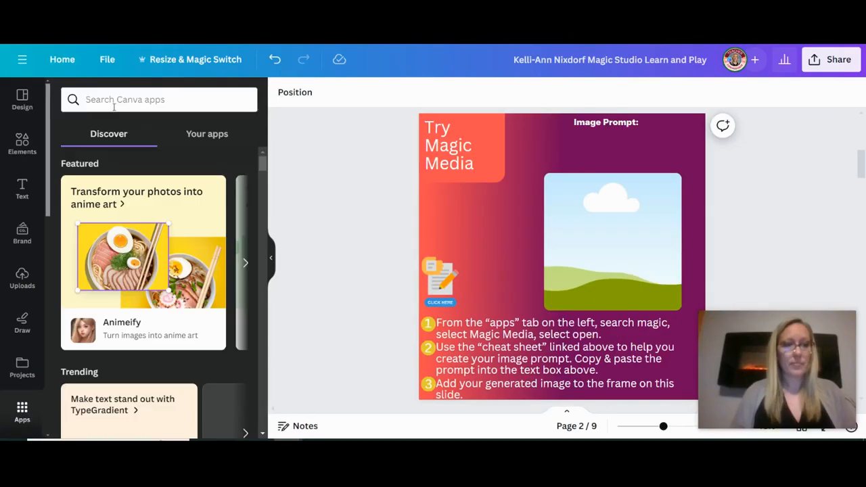
{"action": "left_click", "coordinate": [118, 100]}
{"action": "type", "text": "magic"}
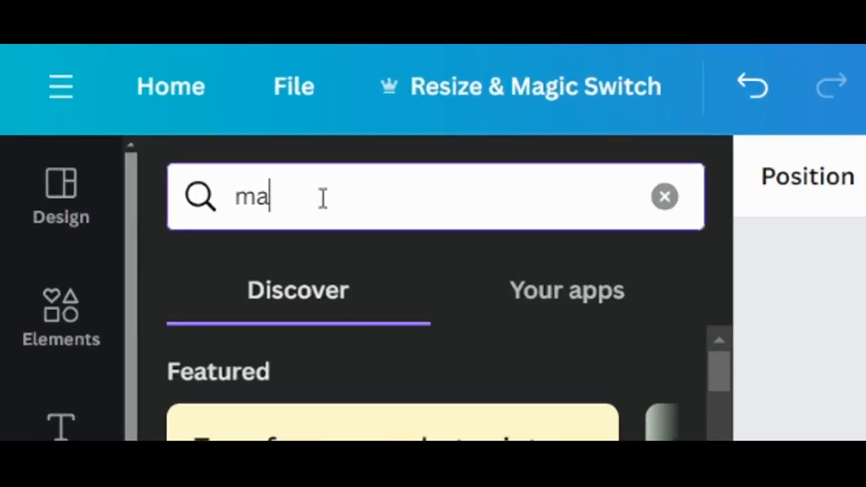
{"action": "key", "text": "Return"}
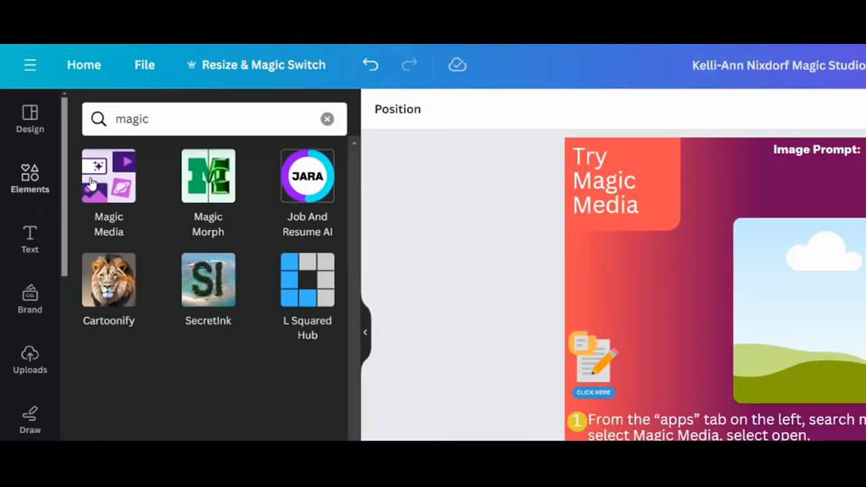
{"action": "left_click", "coordinate": [92, 184]}
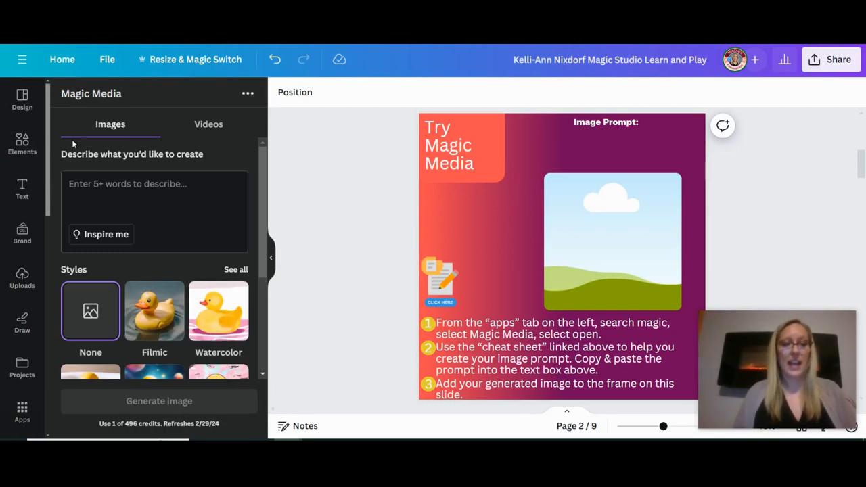
{"action": "left_click", "coordinate": [91, 194]}
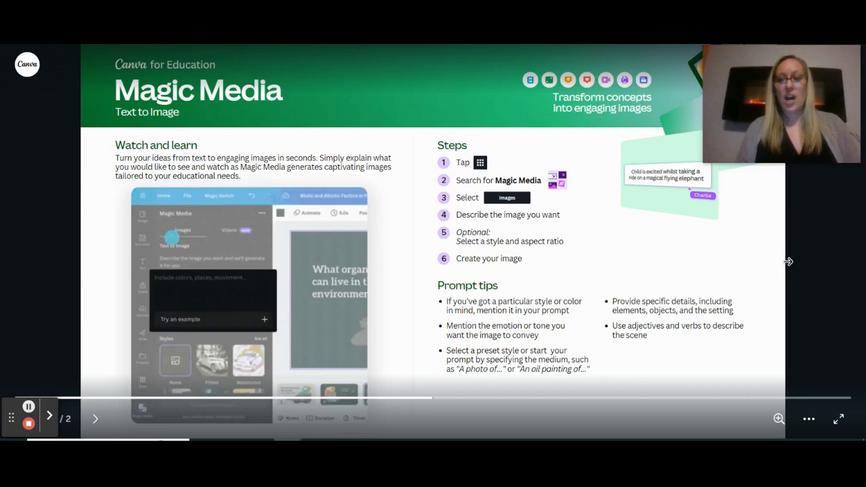
Paste "A comic book male character walking on mars with the galaxy in the background and a rocketship in the foreground." after "Image Prompt:".
{"action": "key", "text": "Right"}
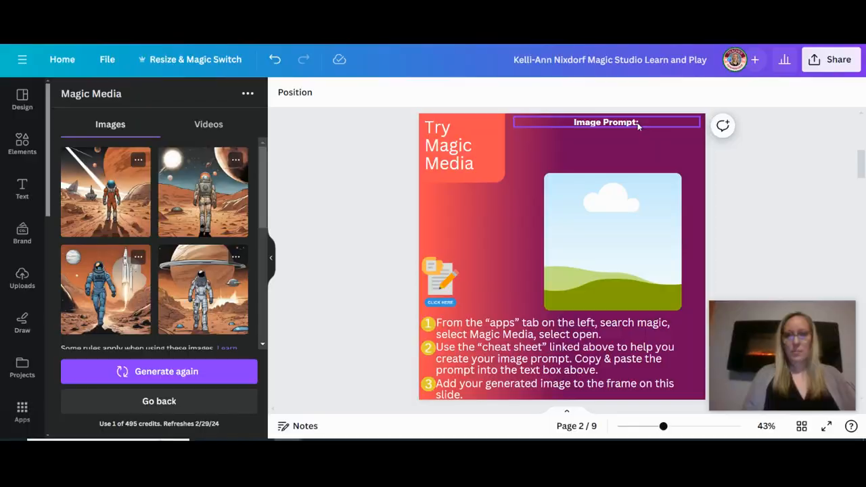
{"action": "left_click", "coordinate": [638, 125]}
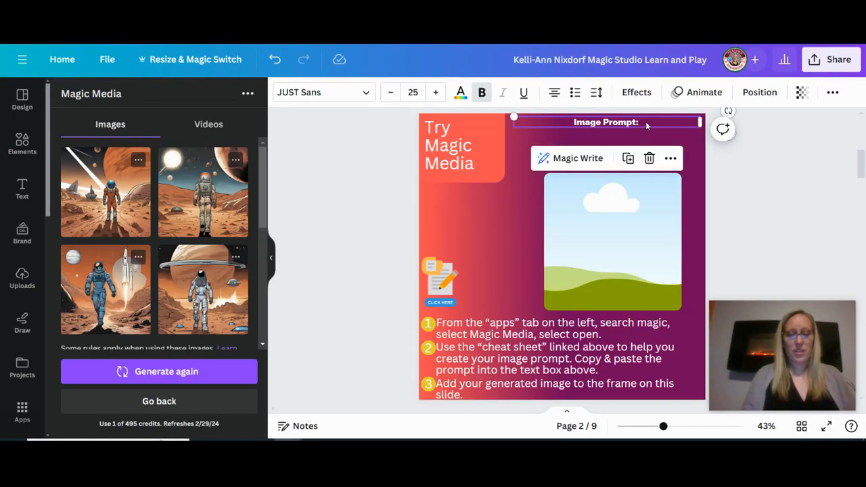
{"action": "left_click", "coordinate": [646, 122]}
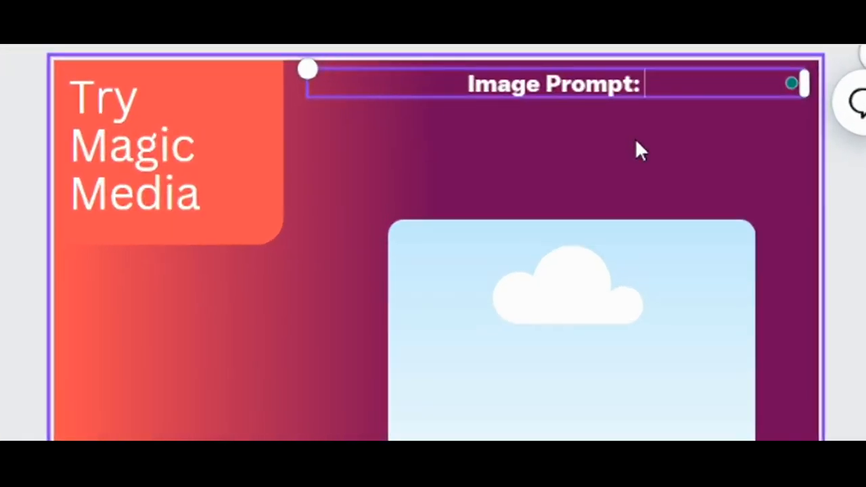
{"action": "type", "text": "A comic book male character walking on mars with the galaxy in the background and a rocketship in the foreground."}
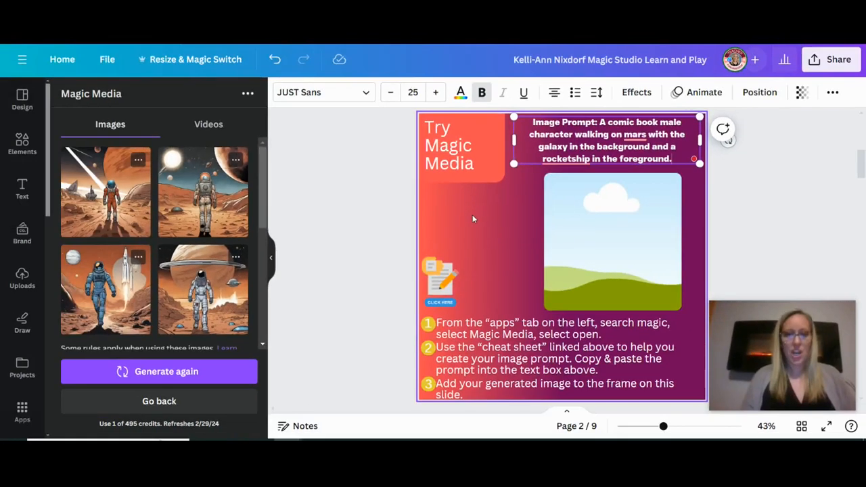
Add the generated image of the blue-suited astronaut with a launching rocket to the picture frame on page 2.
{"action": "left_click", "coordinate": [197, 327]}
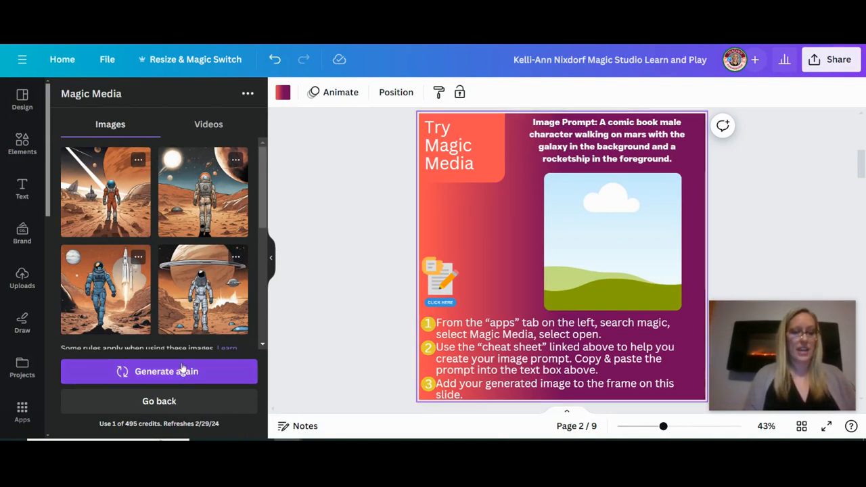
{"action": "left_click", "coordinate": [106, 290]}
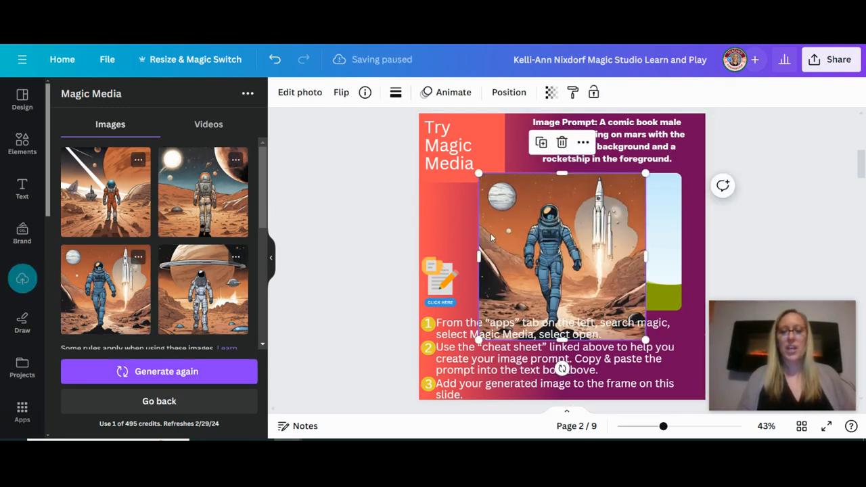
{"action": "left_click_drag", "start_coordinate": [491, 237], "coordinate": [559, 231]}
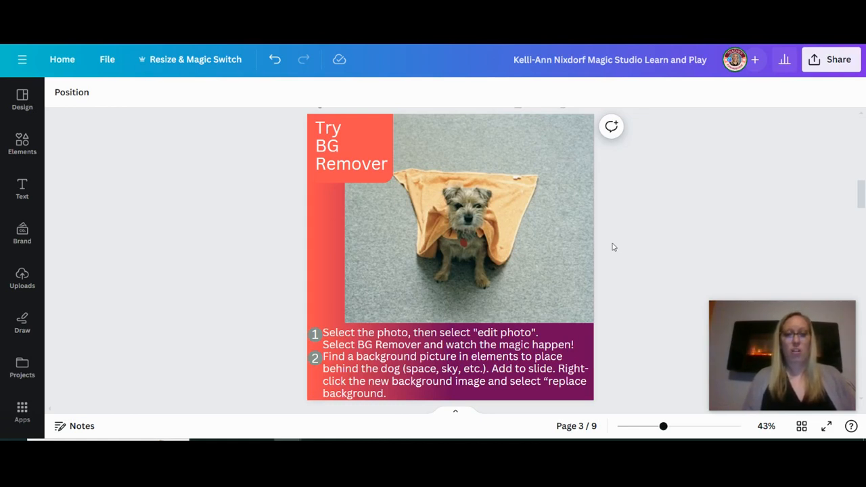
View the Magic Studio photo-editing effects available for the dog photo on the Try BG Remover page.
{"action": "left_click", "coordinate": [542, 227]}
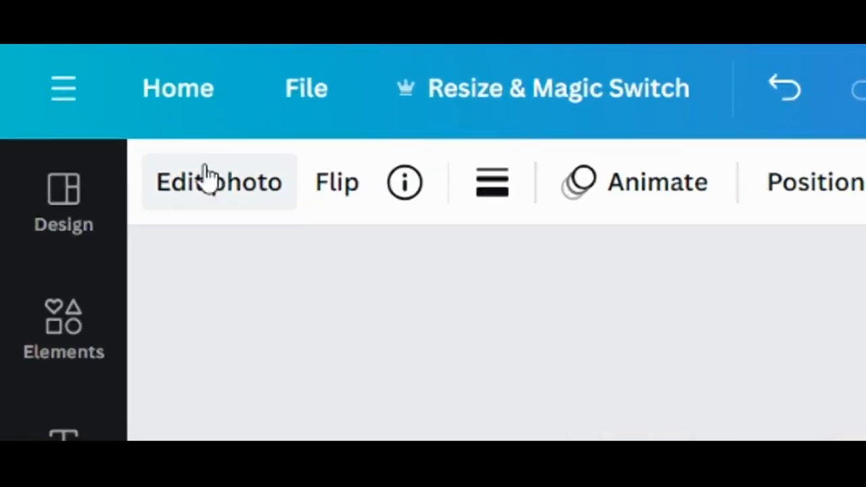
{"action": "left_click", "coordinate": [213, 177]}
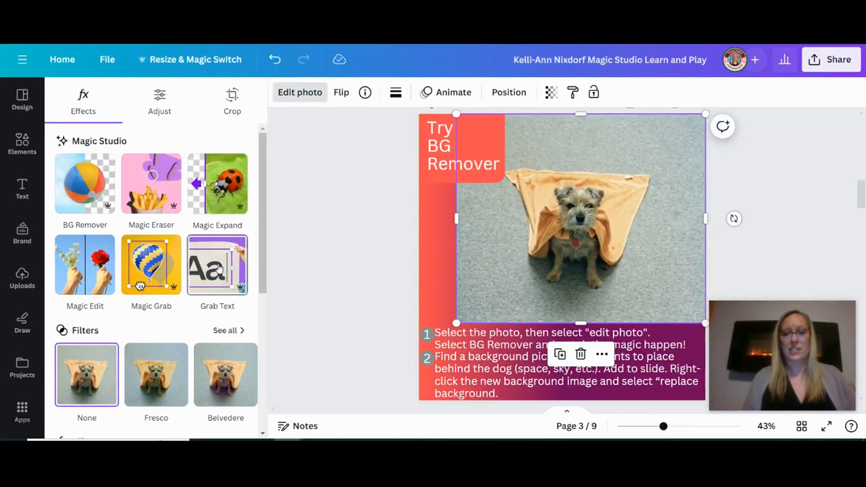
{"action": "left_click", "coordinate": [273, 257]}
{"action": "left_click", "coordinate": [248, 257]}
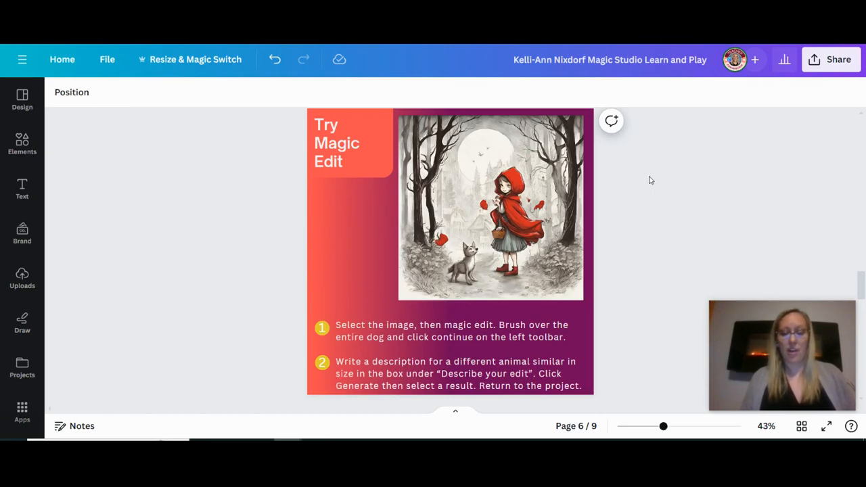
Set the design's collaboration link so that anyone with the link can comment.
{"action": "scroll", "coordinate": [649, 180], "scroll_direction": "down", "scroll_amount": 5}
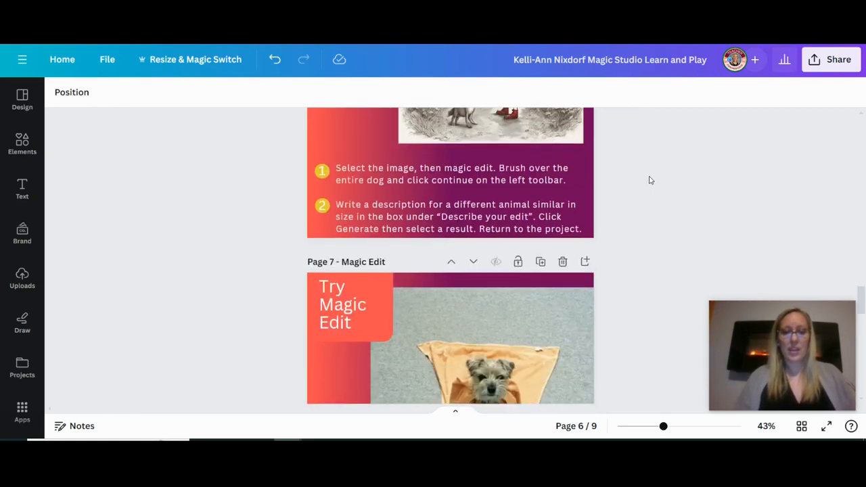
{"action": "scroll", "coordinate": [650, 180], "scroll_direction": "down", "scroll_amount": 2}
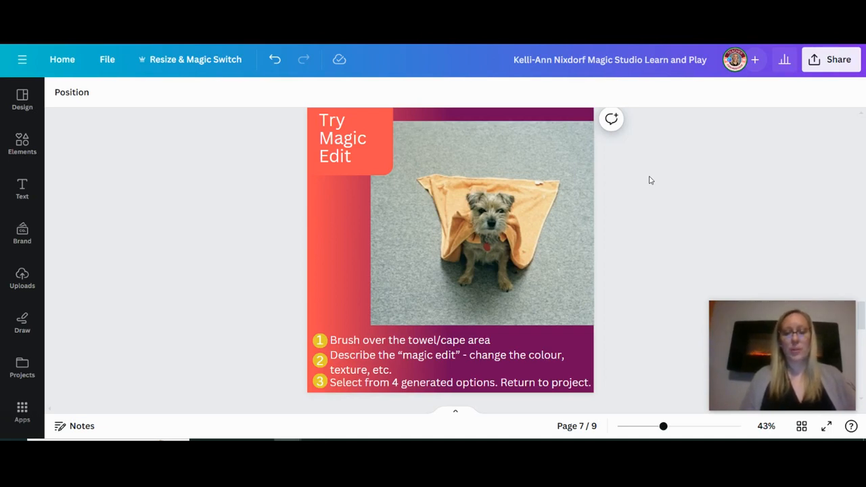
{"action": "scroll", "coordinate": [650, 180], "scroll_direction": "up", "scroll_amount": 5}
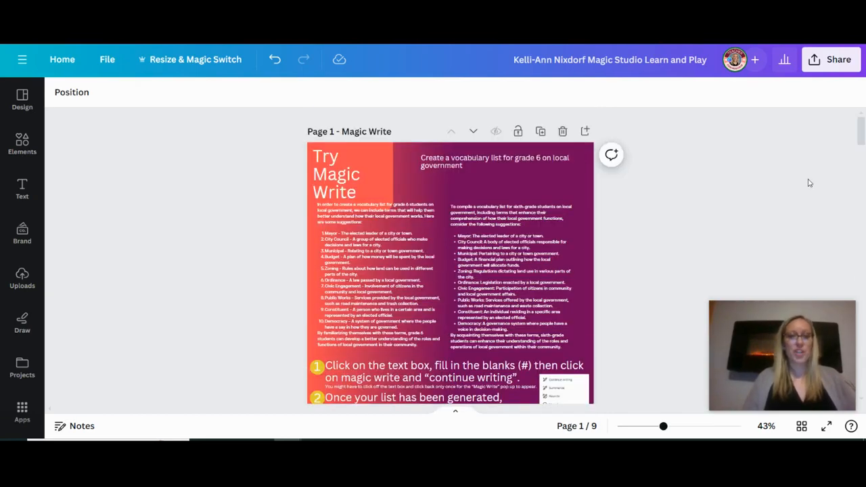
{"action": "left_click", "coordinate": [837, 62]}
{"action": "left_click", "coordinate": [748, 221]}
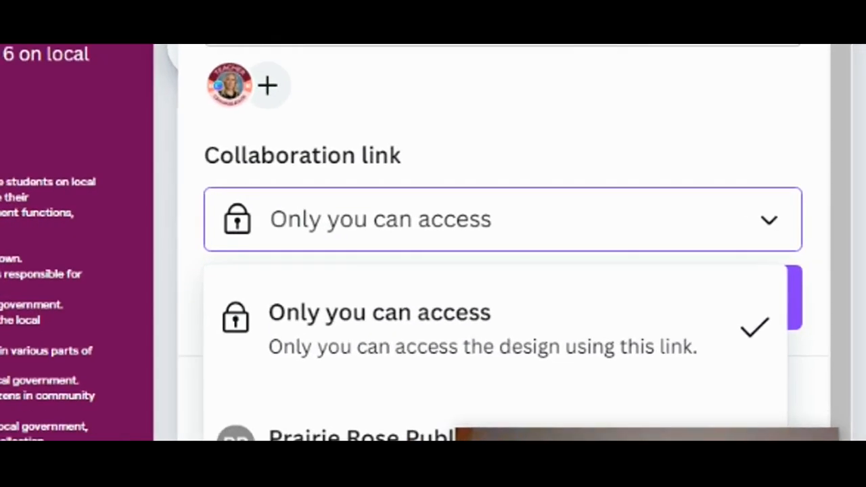
{"action": "left_click", "coordinate": [671, 369]}
{"action": "left_click", "coordinate": [670, 246]}
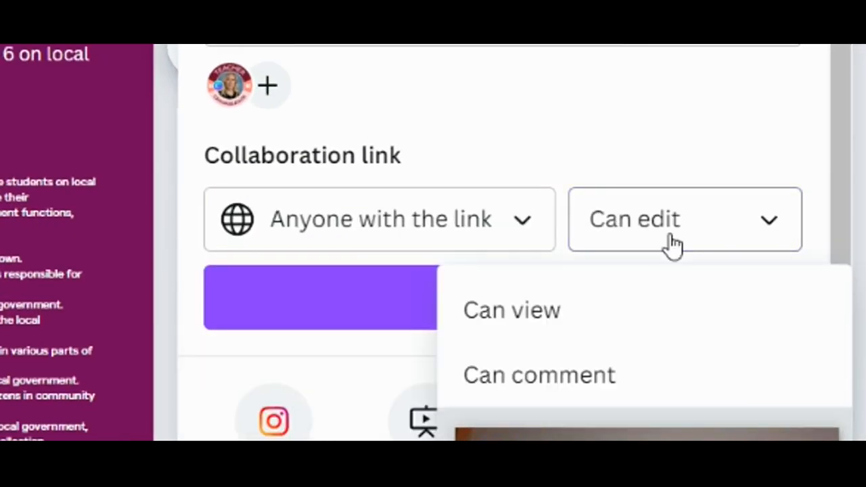
{"action": "left_click", "coordinate": [527, 376]}
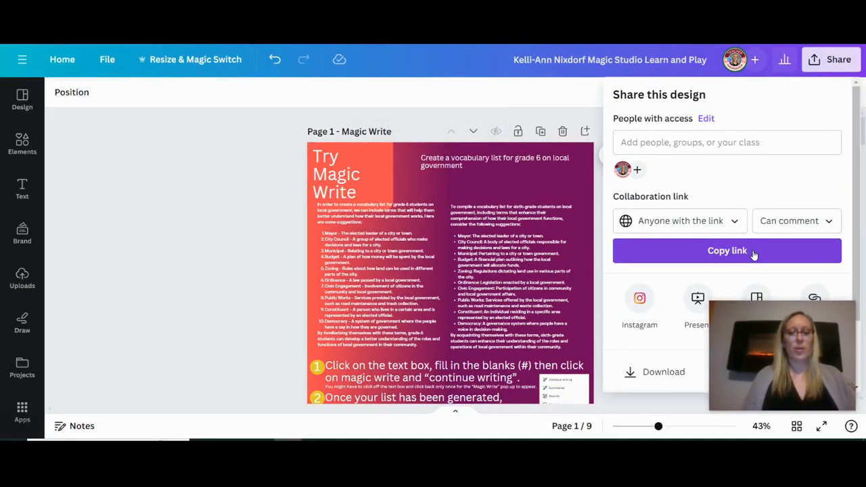
Copy the Magic Studio design's collaboration link and paste it onto the March page, page 8, of the Canva Skills BLITZ entry template.
{"action": "left_click", "coordinate": [754, 252]}
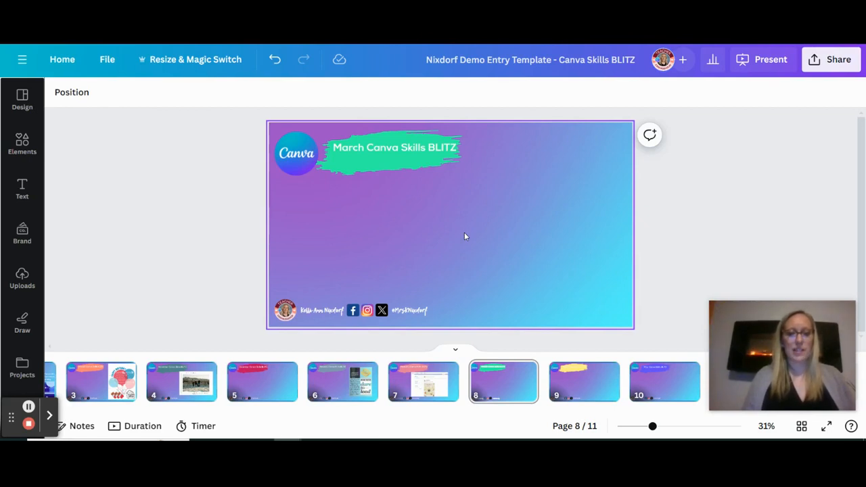
{"action": "key", "text": "ctrl+v"}
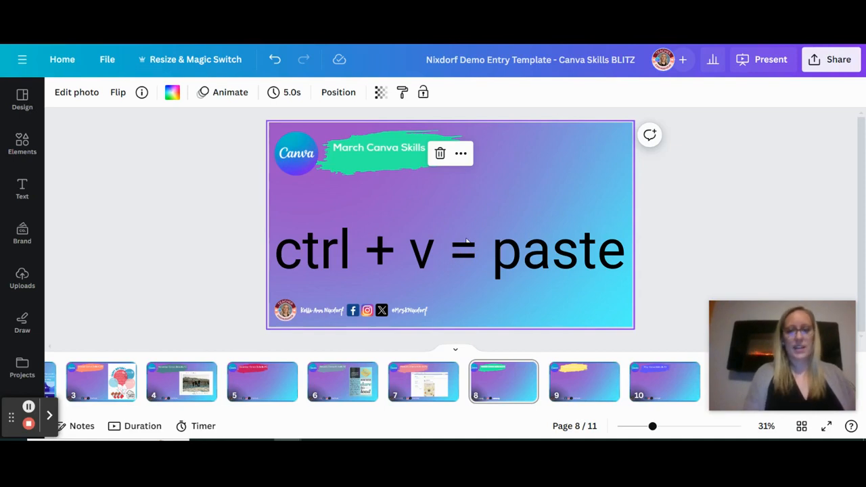
{"action": "key", "text": "ctrl+v"}
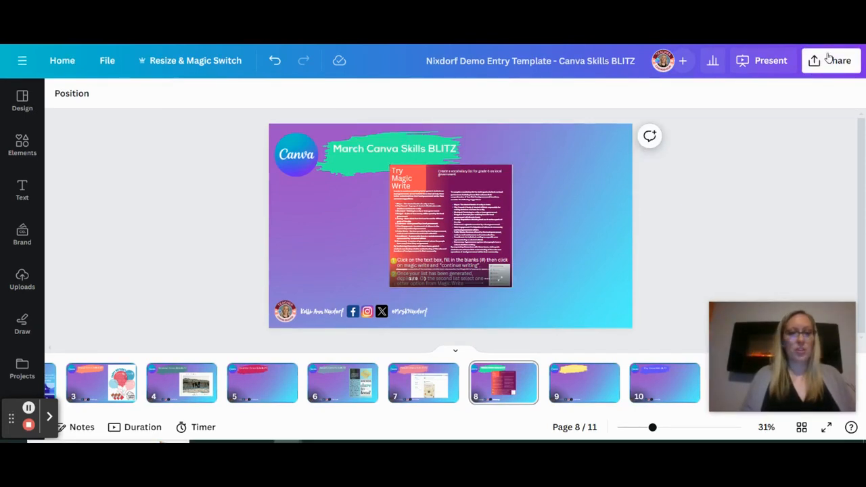
Copy the Canva Skills BLITZ entry template's collaboration link, which lets anyone with the link comment.
{"action": "left_click", "coordinate": [829, 59]}
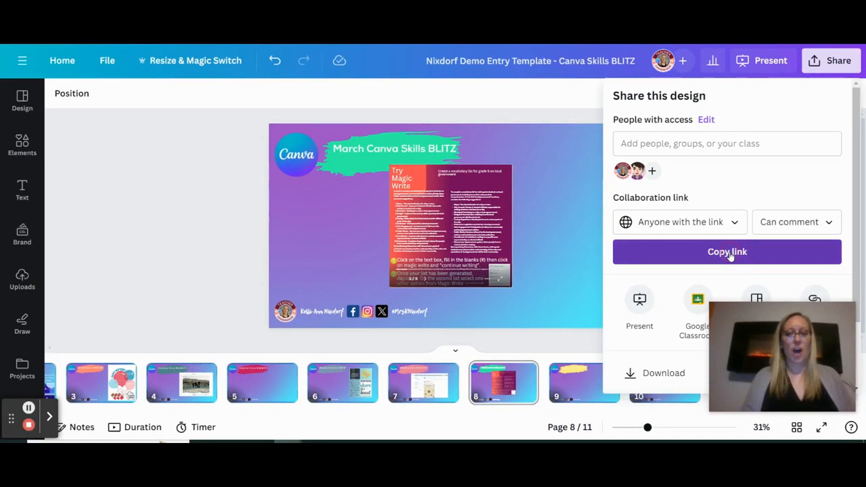
{"action": "left_click", "coordinate": [727, 251]}
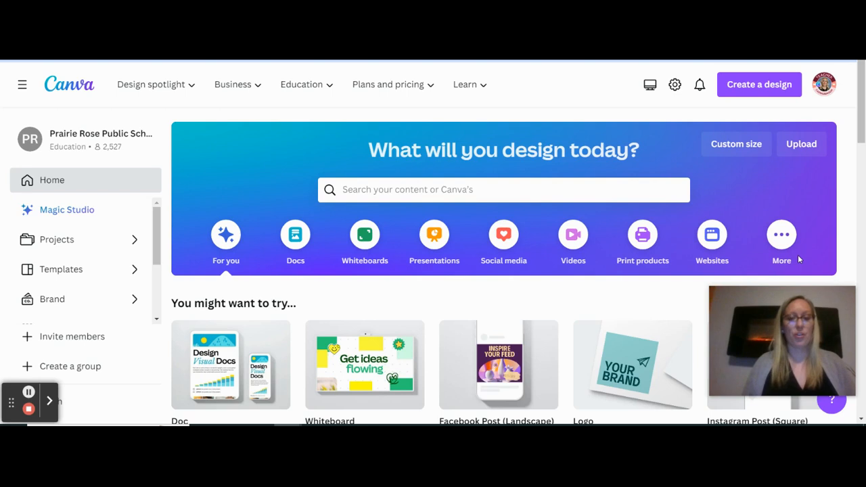
Open Magic Studio from the Canva home page.
{"action": "left_click", "coordinate": [59, 213]}
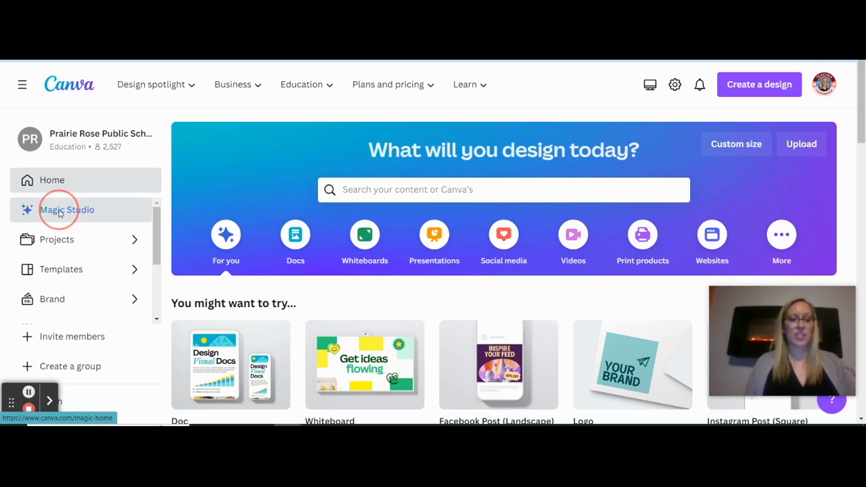